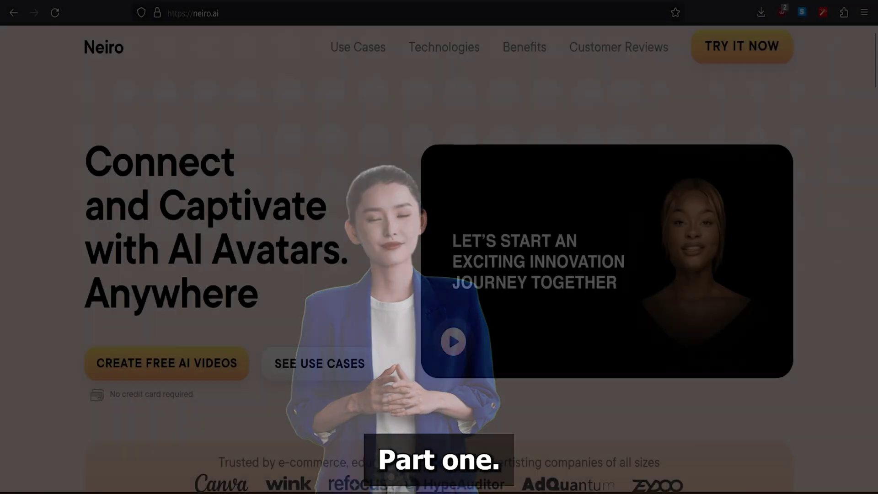
- Browse the neiro.ai landing page, then open Neiro AI Studio via Create Free AI Videos
scroll(439, 257, "down", 12)
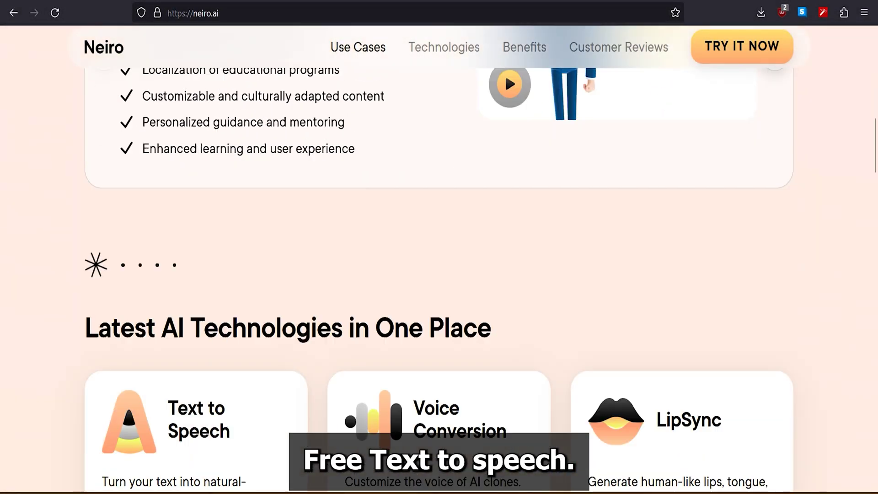
scroll(439, 257, "down", 15)
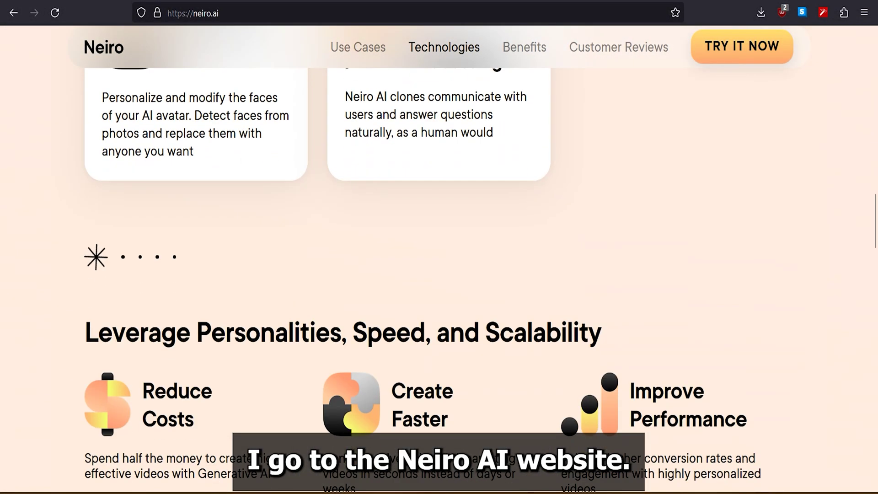
scroll(246, 199, "down", 5)
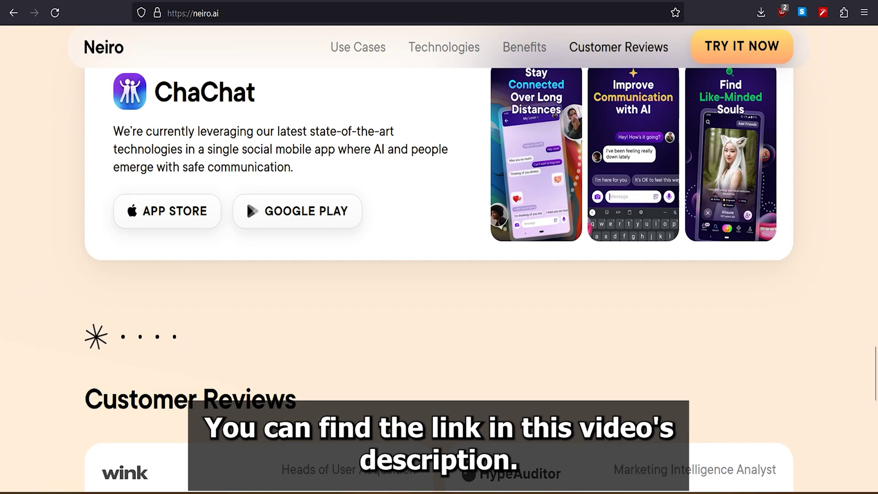
scroll(246, 199, "up", 15)
scroll(442, 413, "up", 15)
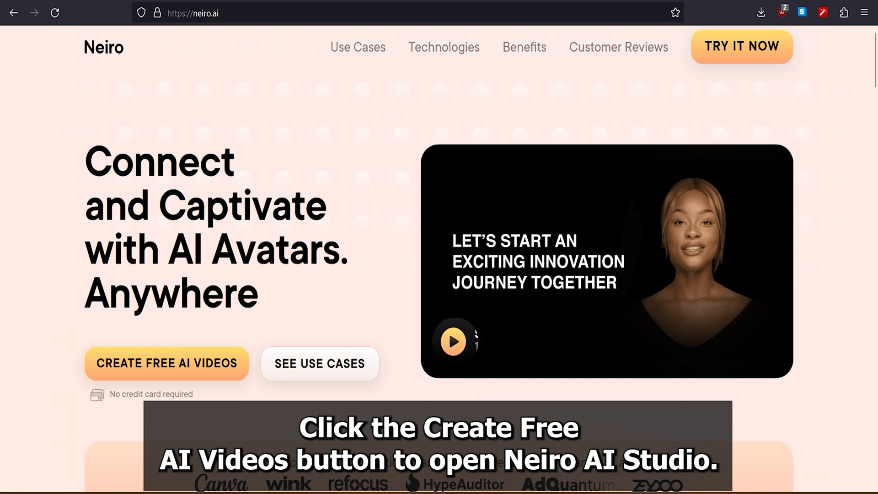
left_click(167, 363)
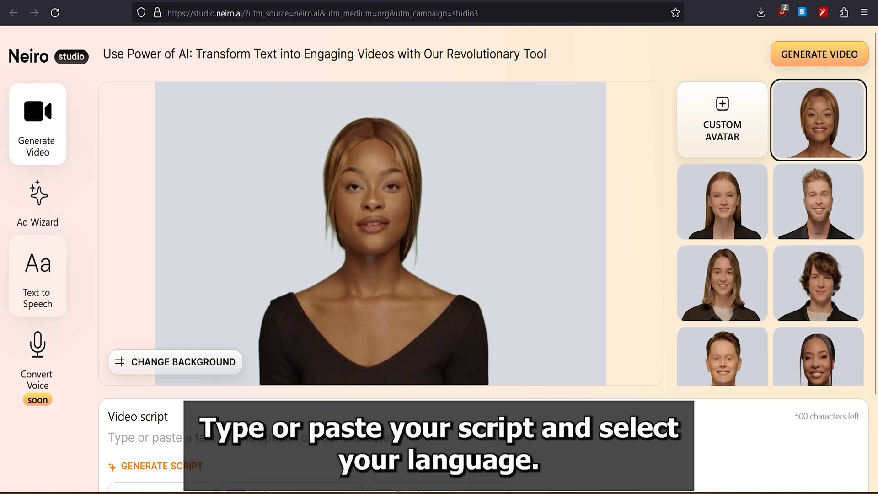
- Generate and play a Feminine 20 YO voiceover from the pasted AI research paragraph
left_click(38, 279)
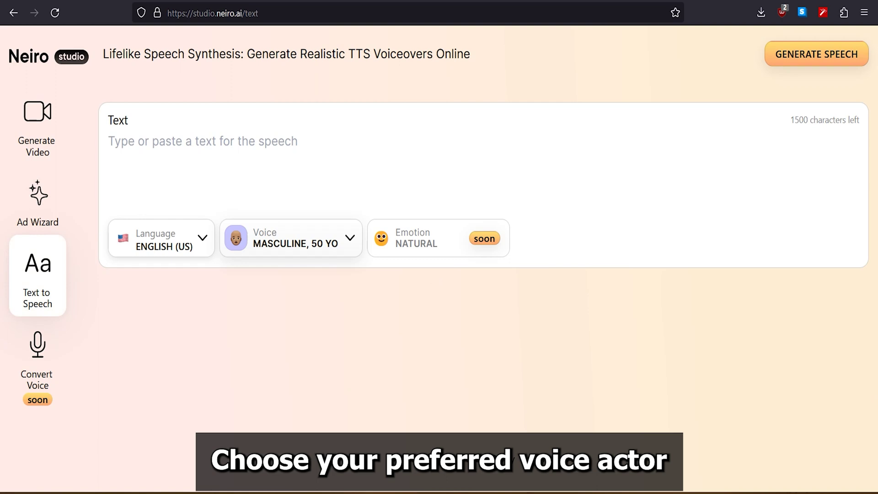
right_click(136, 141)
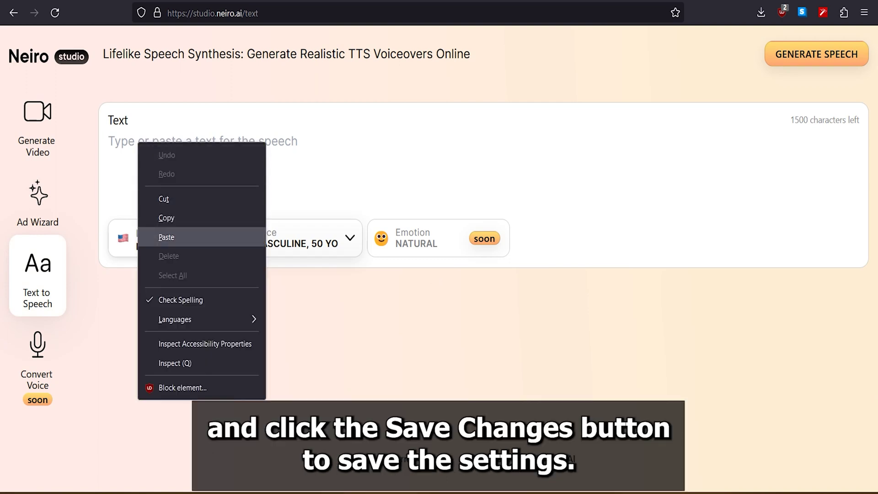
left_click(158, 236)
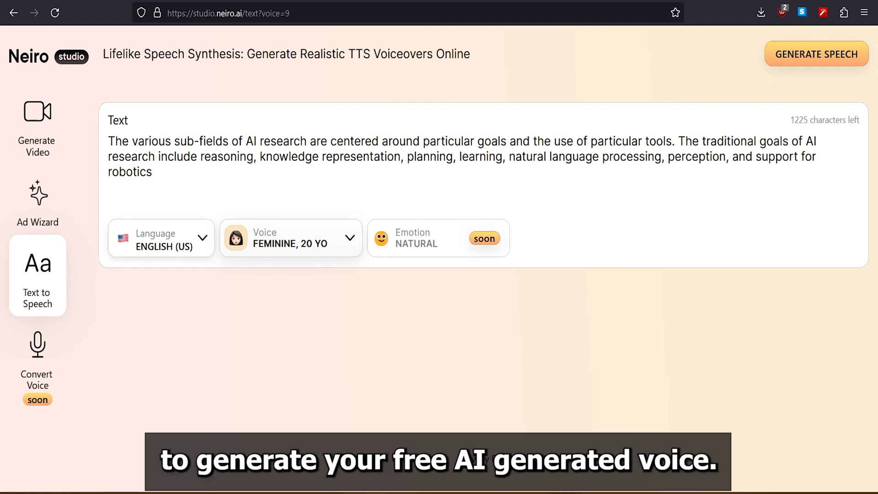
left_click(817, 54)
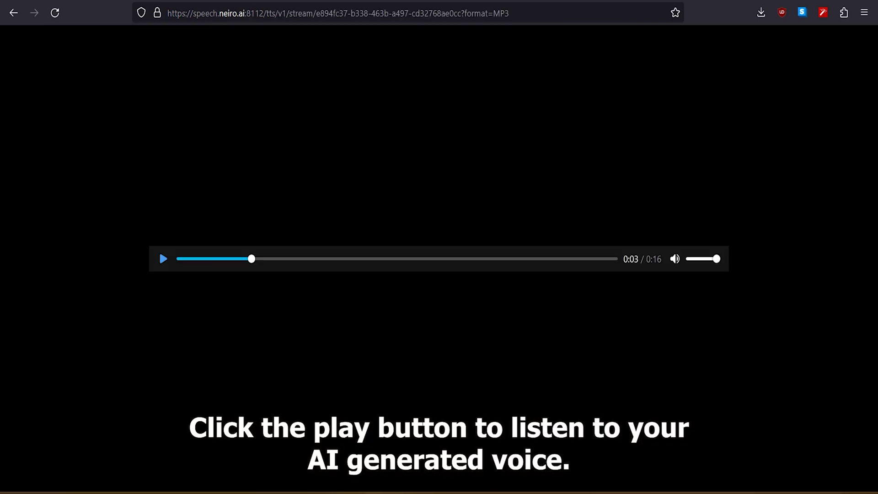
left_click(161, 255)
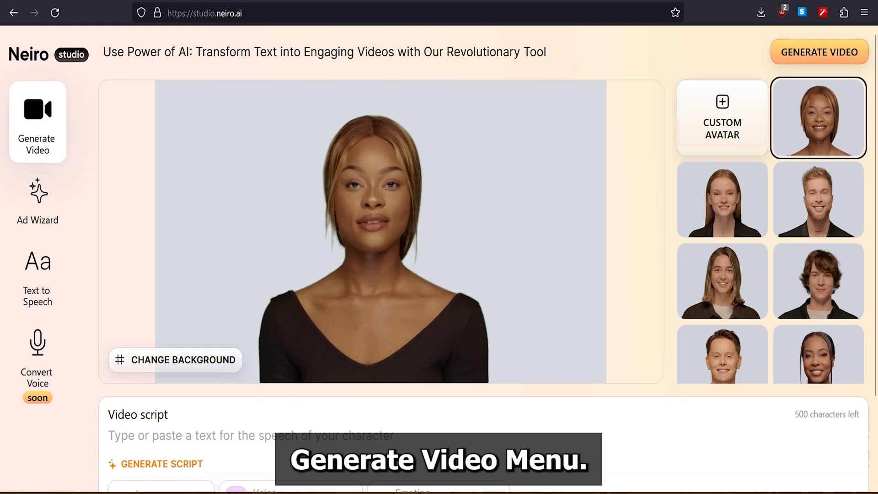
- Select the woman in the beige blazer as the video avatar
scroll(439, 256, "down", 3)
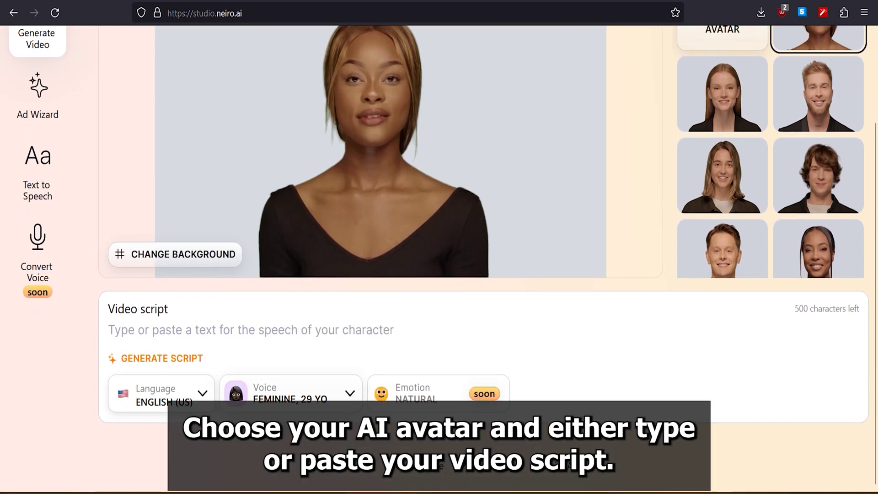
scroll(819, 206, "up", 3)
scroll(819, 173, "down", 2)
scroll(772, 231, "down", 1)
scroll(772, 231, "down", 1)
left_click(819, 345)
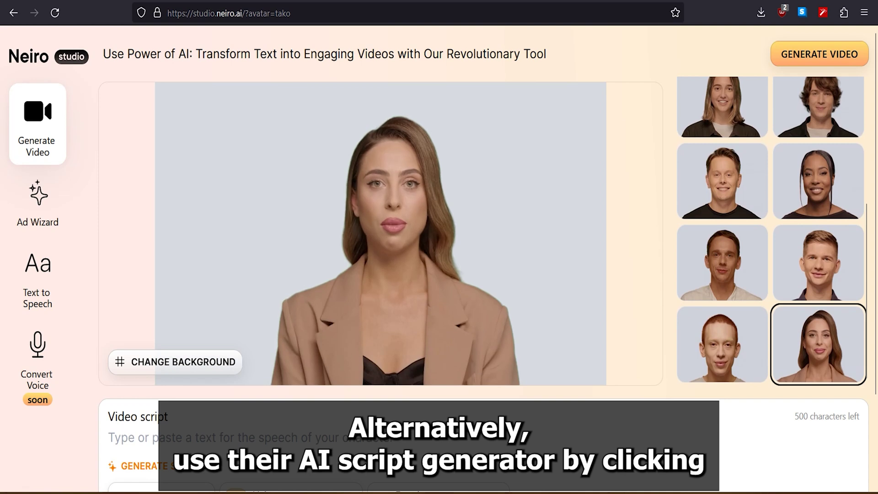
- Generate scripts on 'How ai will change humans' for a 'High sch' audience and choose option 1
scroll(483, 215, "down", 2)
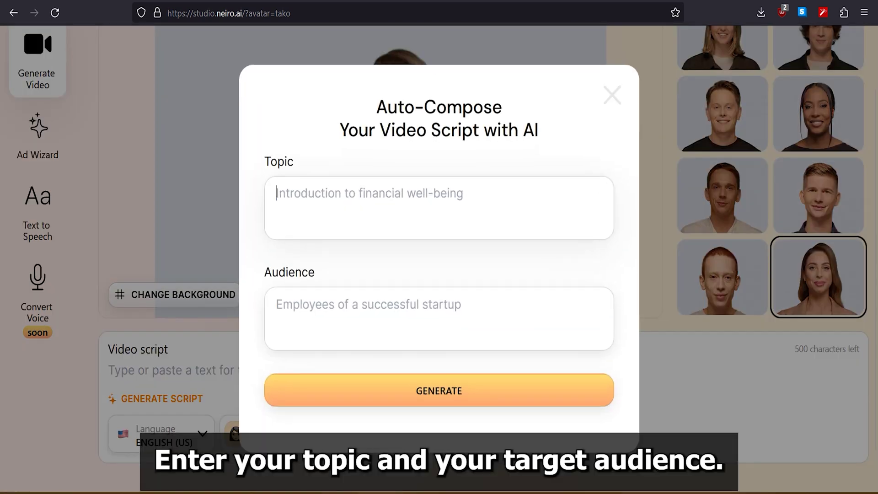
type("How ai will change humans")
key("Tab")
type("High sch")
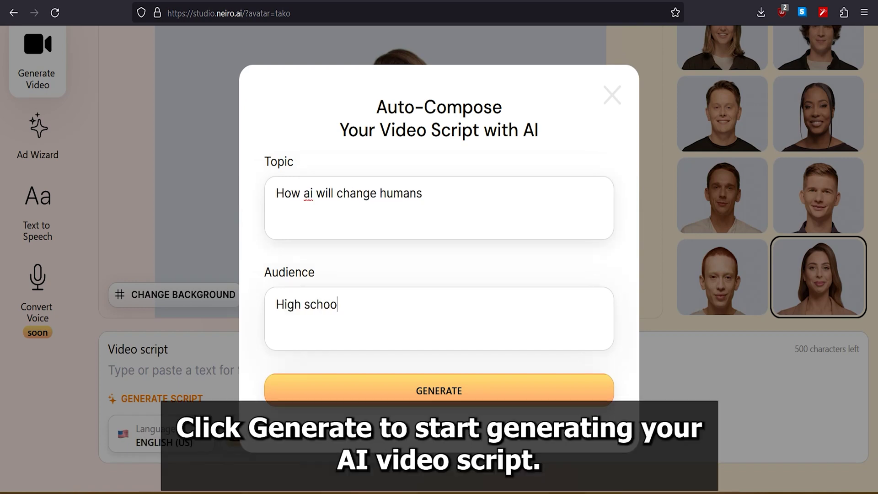
key("Return")
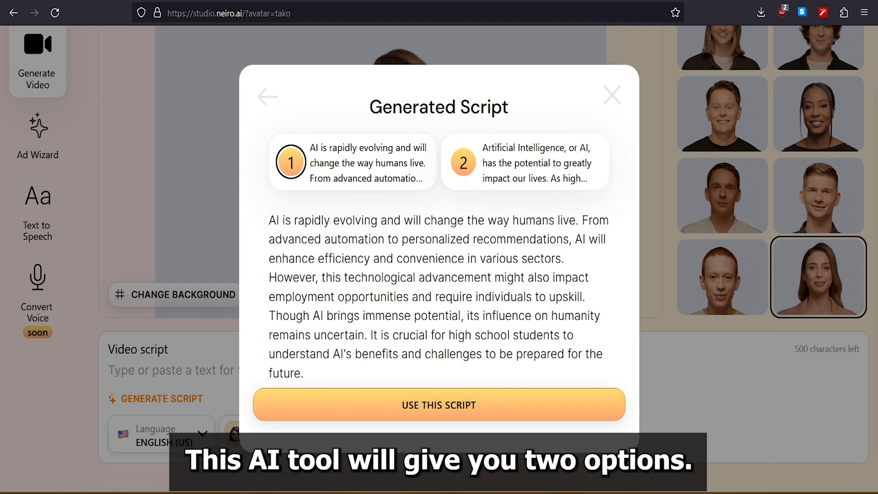
left_click(525, 162)
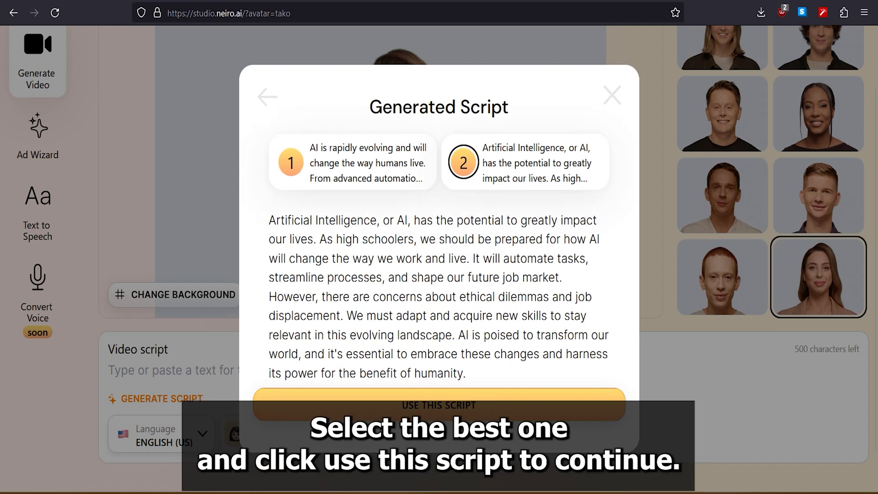
left_click(352, 162)
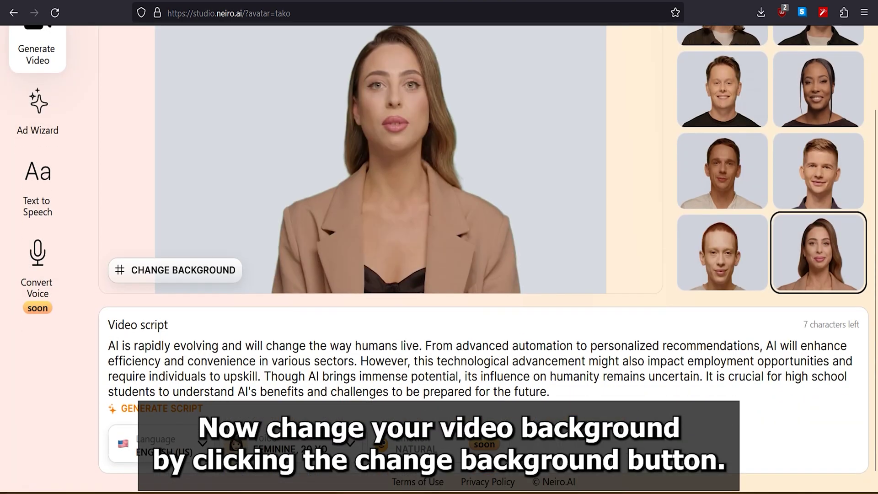
- Set the video background to the city skyline picture and save it
scroll(439, 256, "up", 2)
left_click(175, 361)
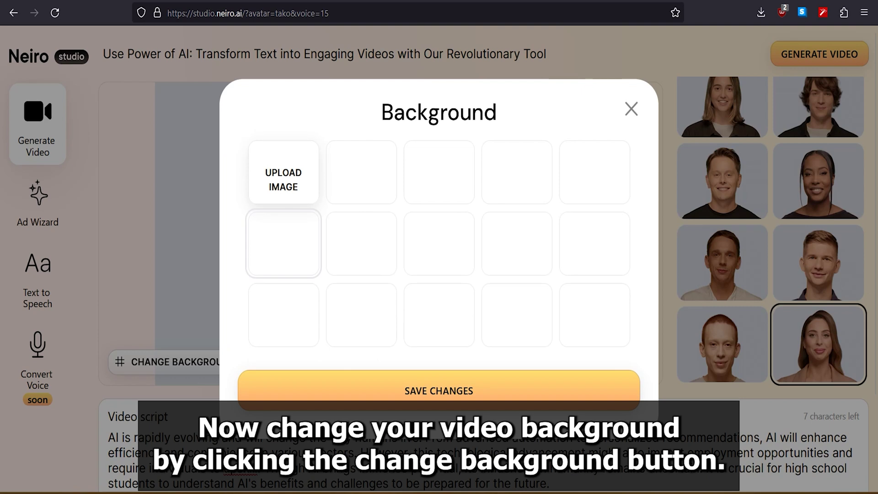
left_click(516, 243)
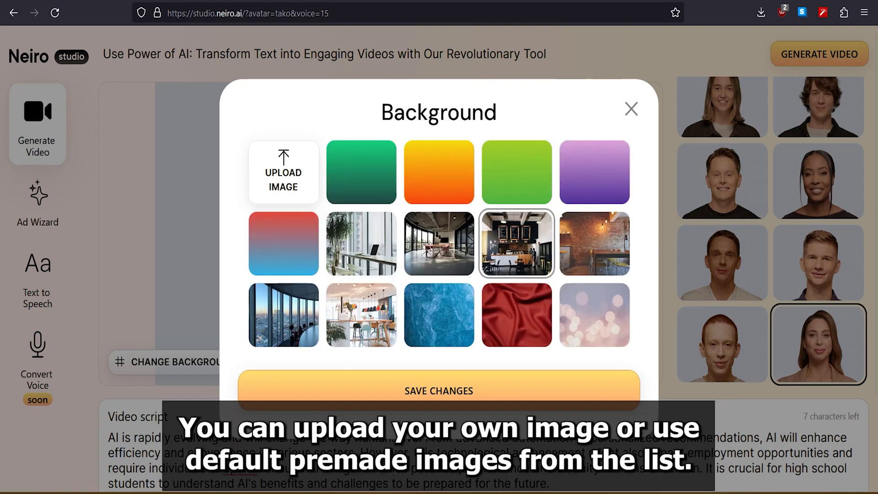
scroll(773, 224, "down", 1)
scroll(773, 224, "down", 1)
left_click(284, 314)
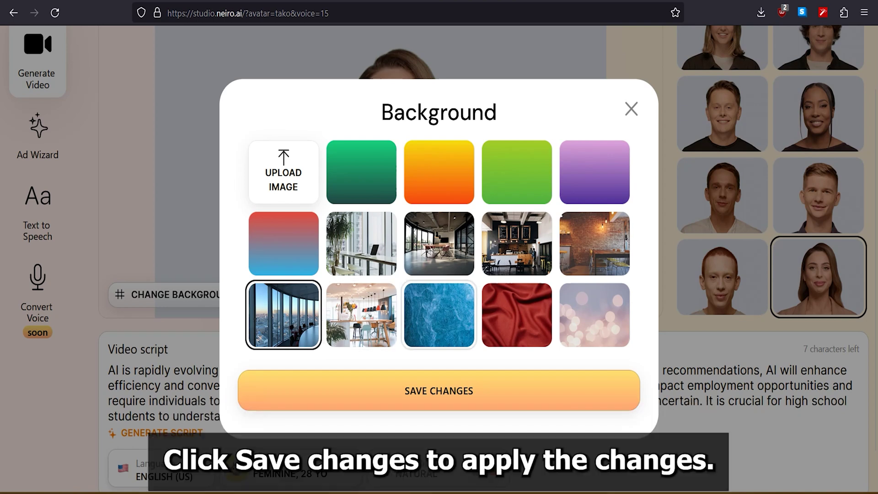
left_click(439, 391)
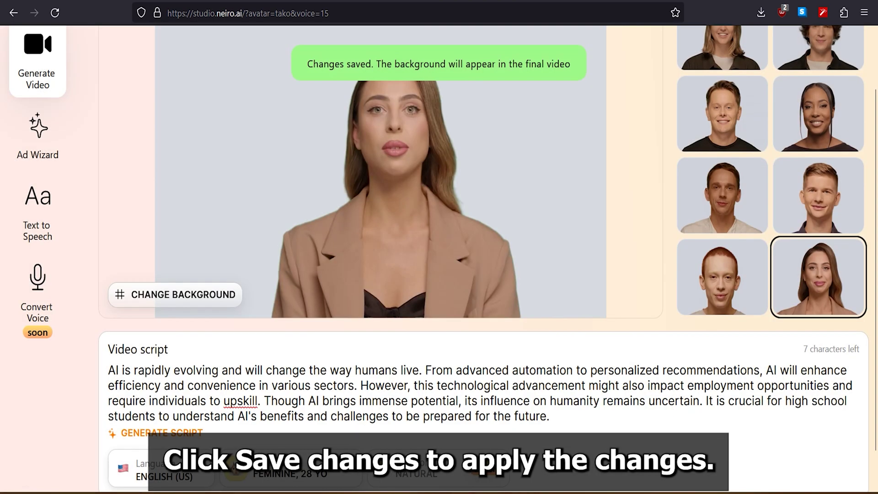
- Keep English (US) as the language and save the 30-year-old avatar voice
scroll(439, 247, "down", 1)
left_click(160, 429)
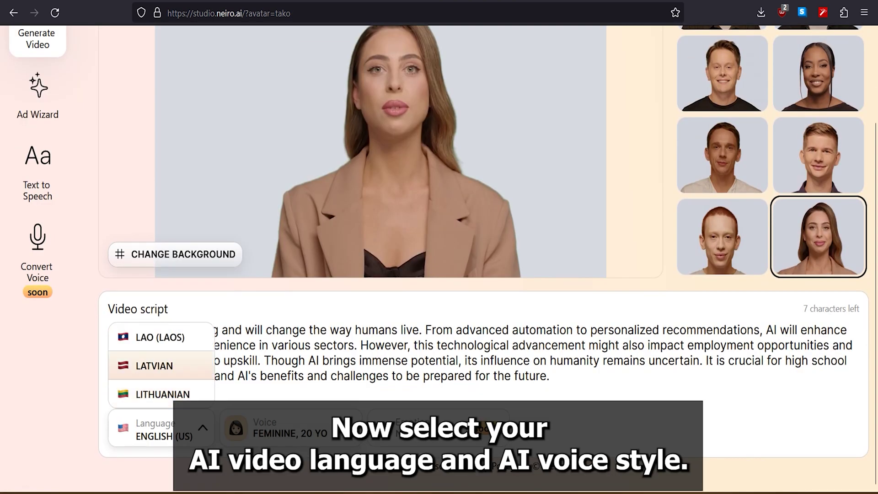
key("Escape")
left_click(274, 428)
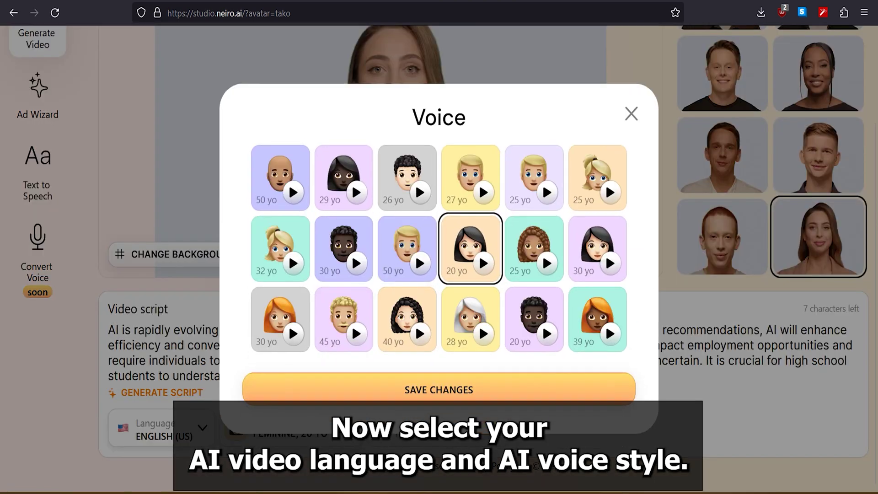
left_click(594, 243)
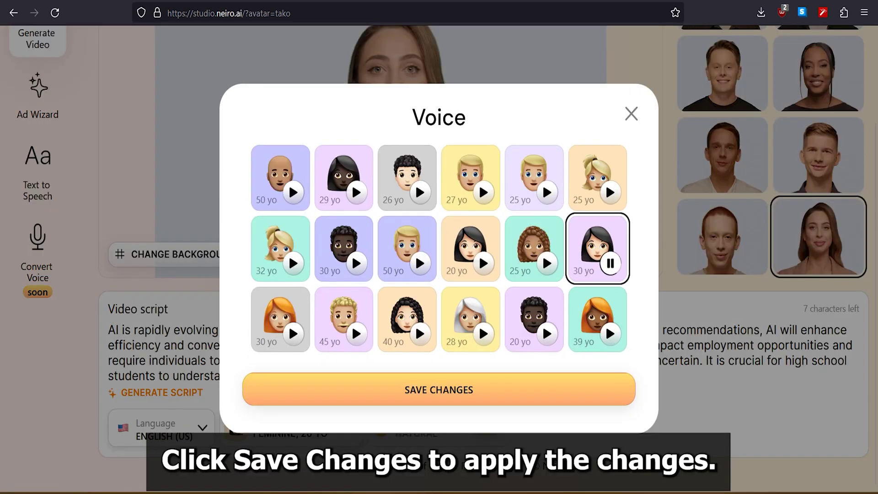
left_click(407, 389)
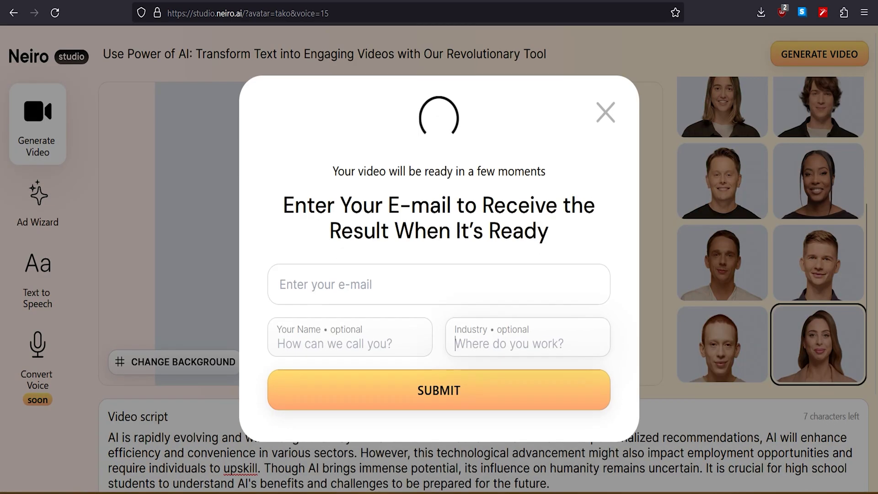
- Enter the user's e-mail address in the video delivery field
left_click(320, 285)
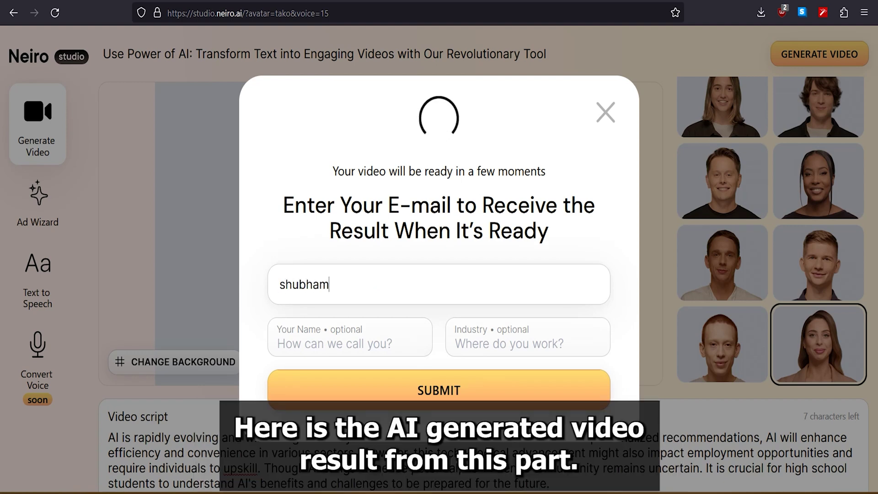
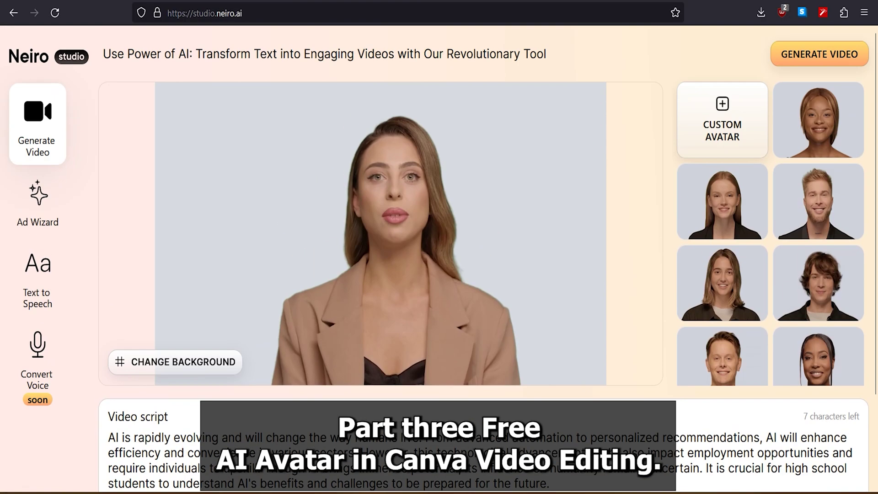
- Create a new 1920 × 1080 px Video design from the Canva home page
scroll(38, 202, "down", 2)
scroll(38, 201, "up", 2)
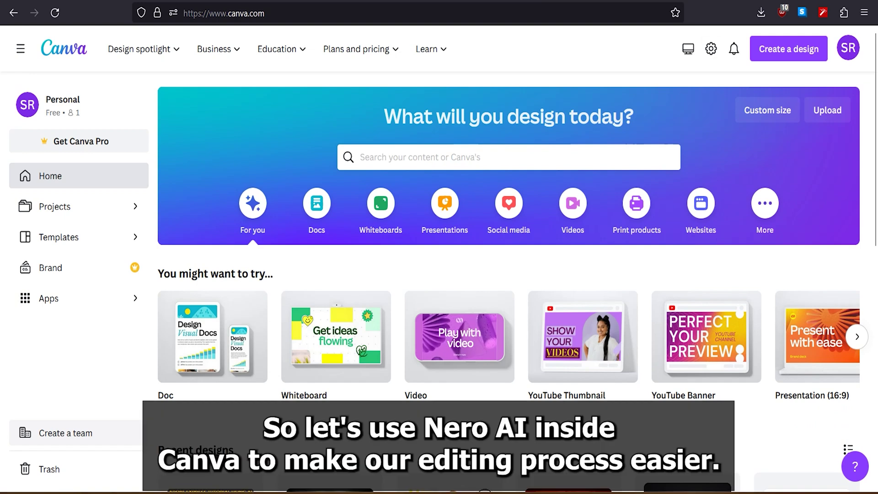
scroll(707, 137, "down", 5)
scroll(707, 137, "down", 3)
scroll(707, 137, "up", 8)
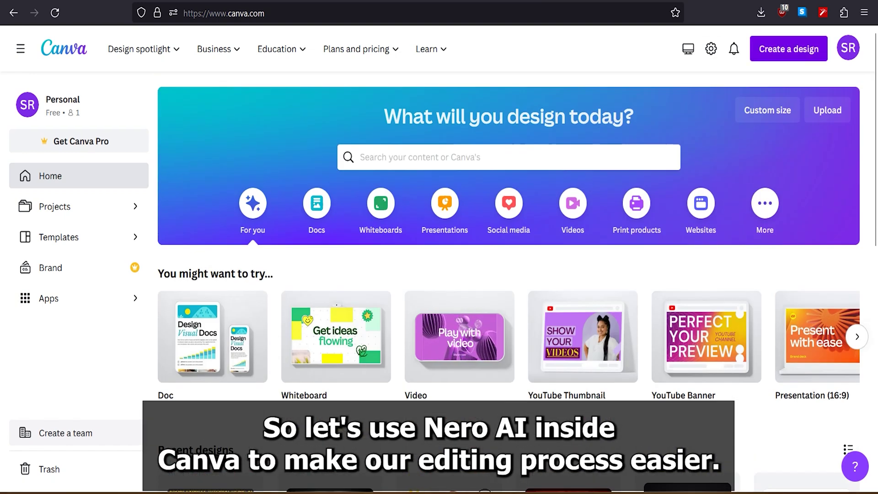
left_click(789, 48)
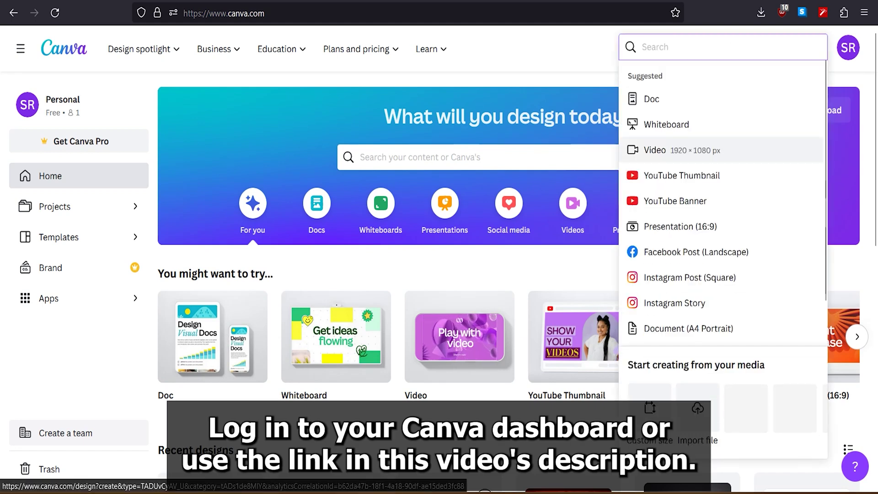
left_click(655, 150)
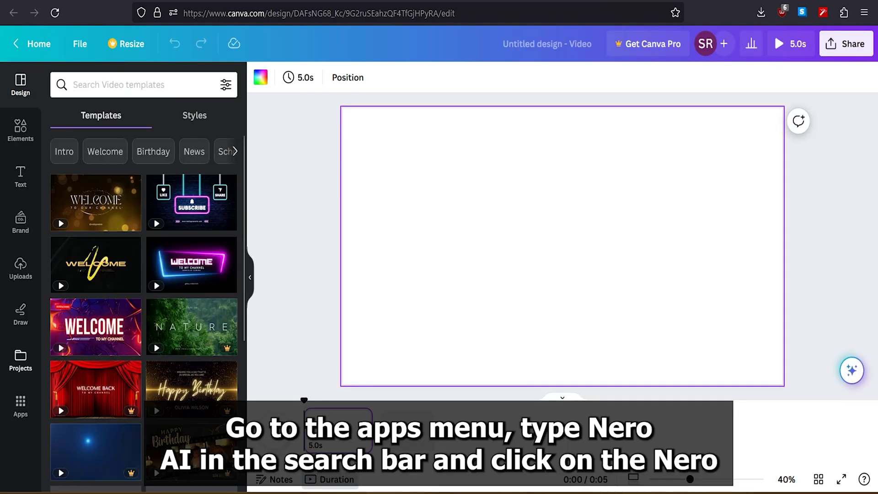
- Search Canva apps for 'nei' and open Avatars by NeiroAI
left_click(20, 404)
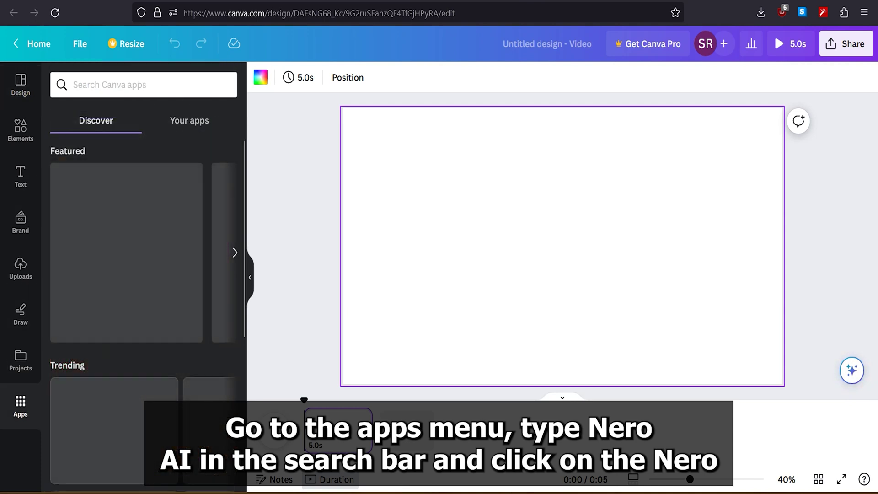
type("neiro")
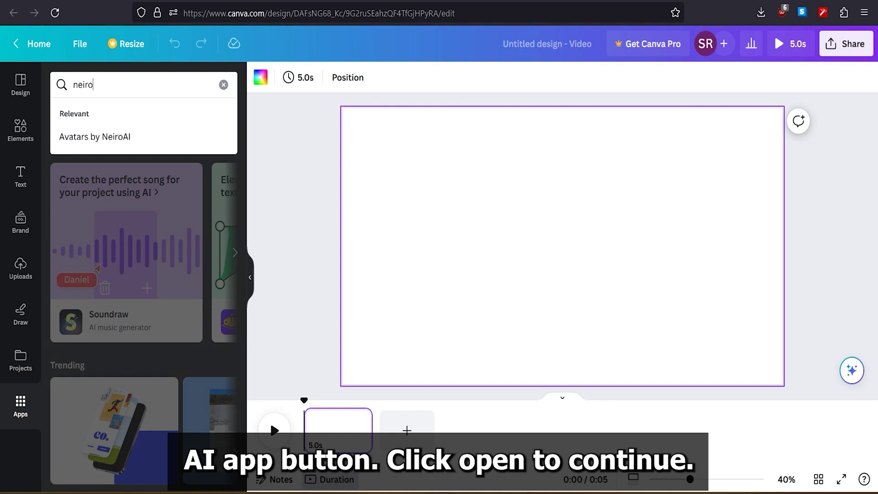
left_click(95, 137)
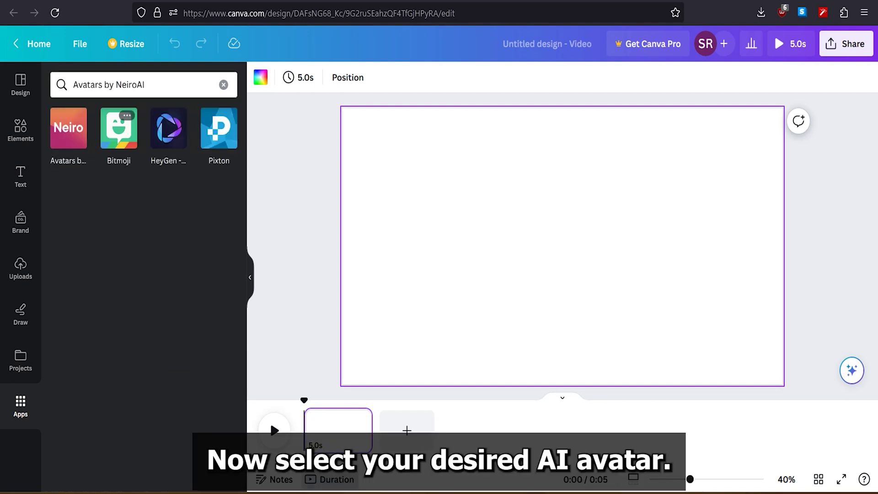
left_click(69, 130)
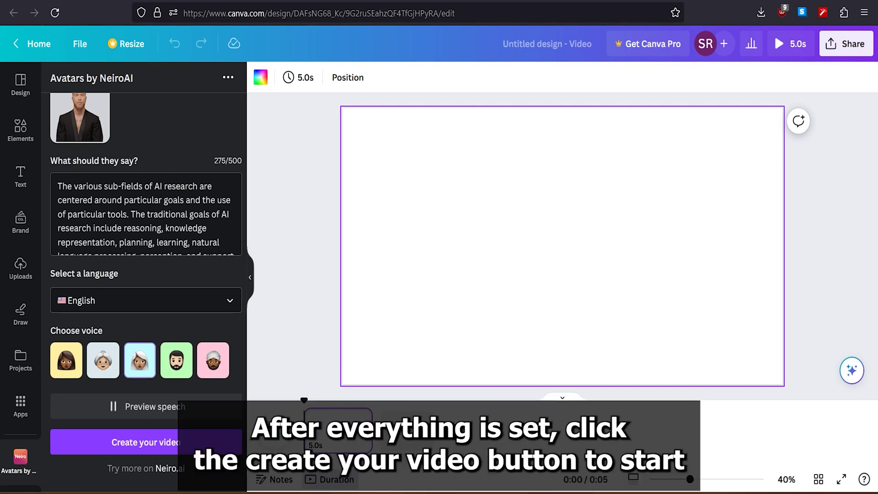
- Create the avatar video, resize and centre it, and set it as the page background
left_click(146, 442)
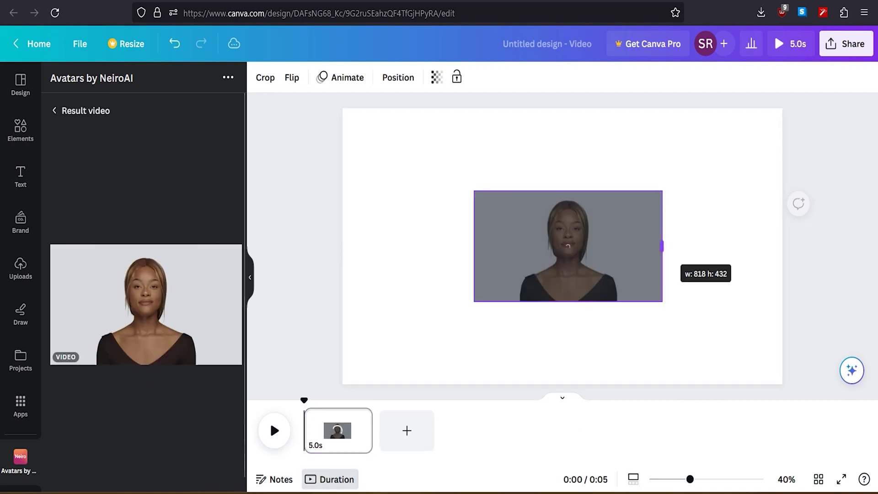
left_click_drag(662, 245, 657, 245)
left_click_drag(566, 245, 554, 329)
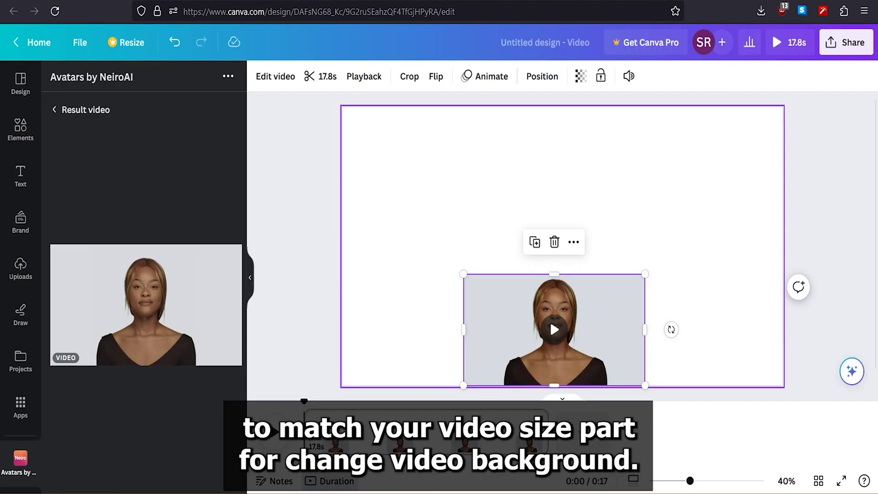
left_click(275, 76)
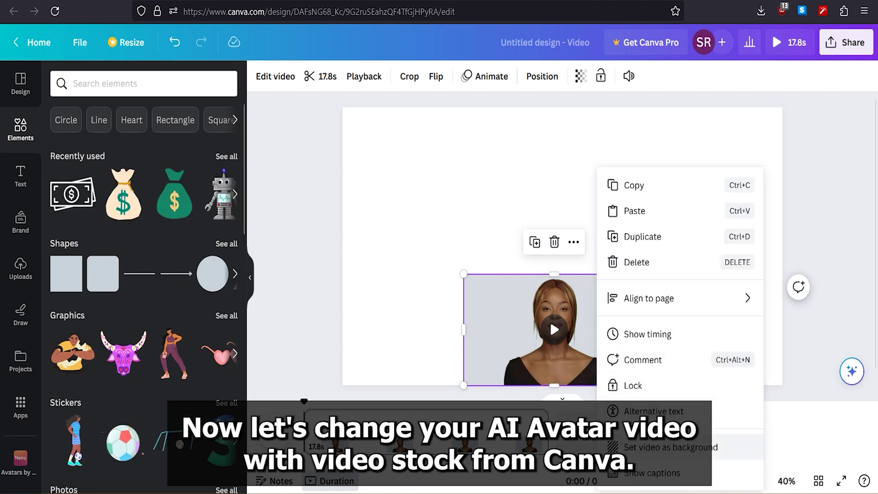
left_click(671, 447)
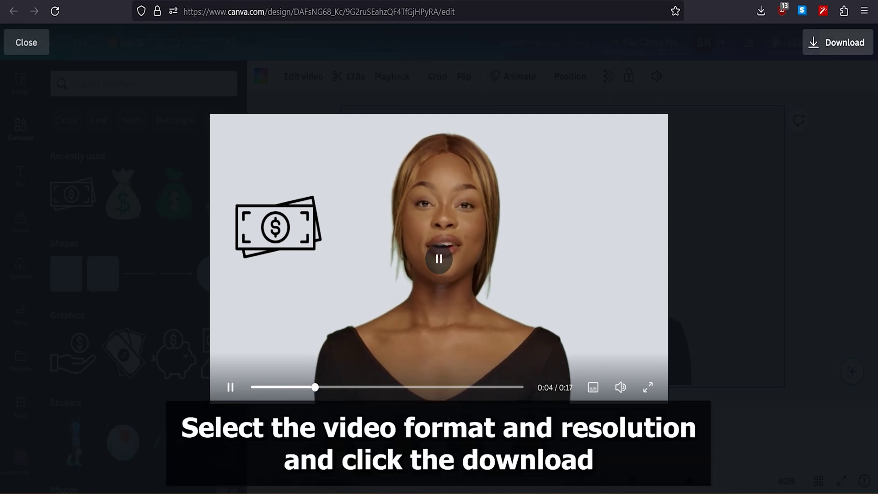
- Pause the preview and download the design as a 1080p MP4 video
left_click(434, 248)
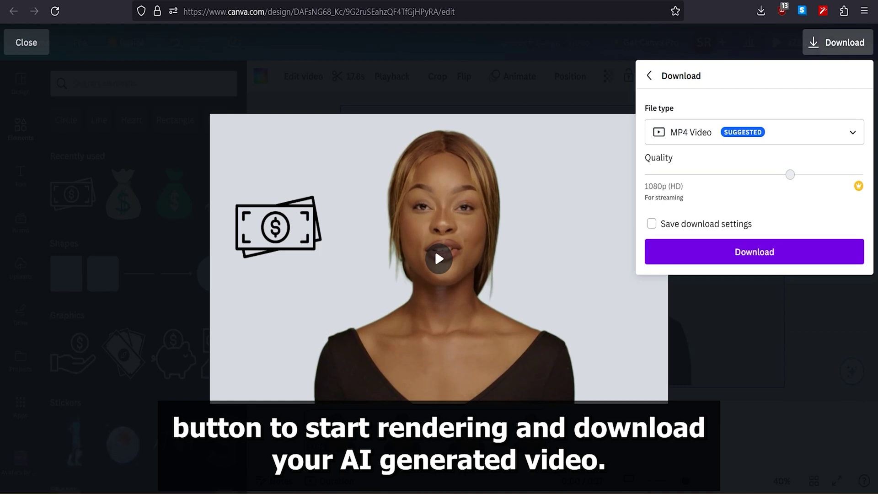
left_click(755, 252)
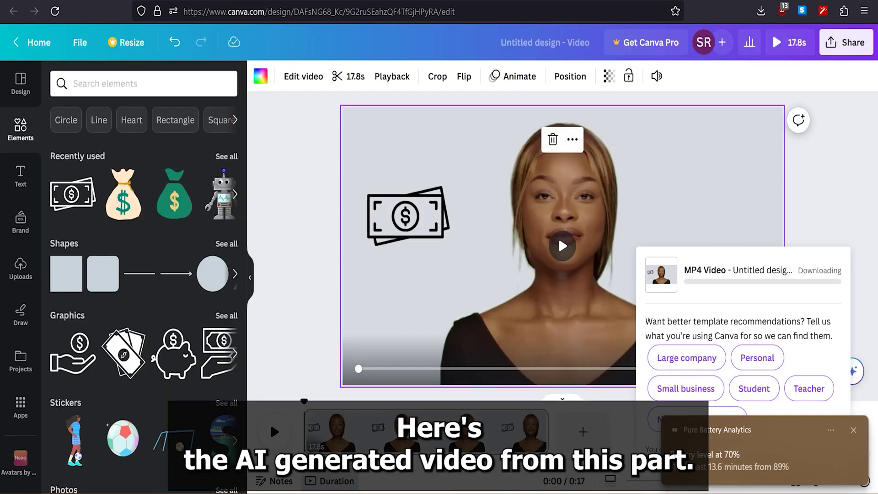